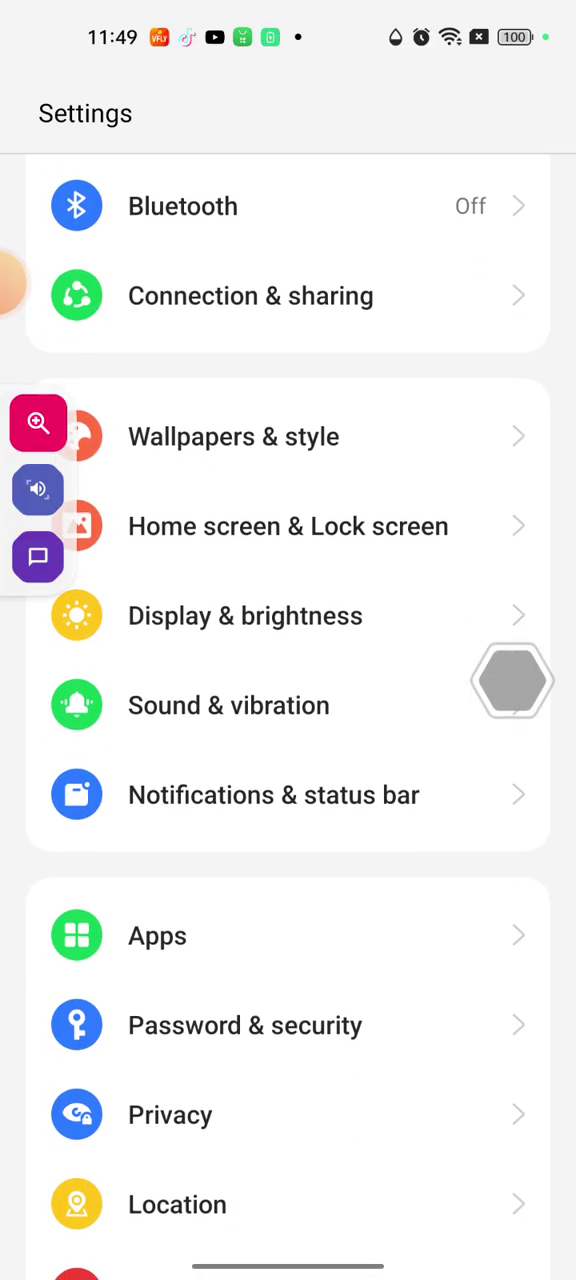
scroll(288, 800, down, 4)
scroll(288, 800, down, 5)
scroll(288, 800, down, 3)
Scroll down the main Settings list to Additional settings and open it.
click(12, 283)
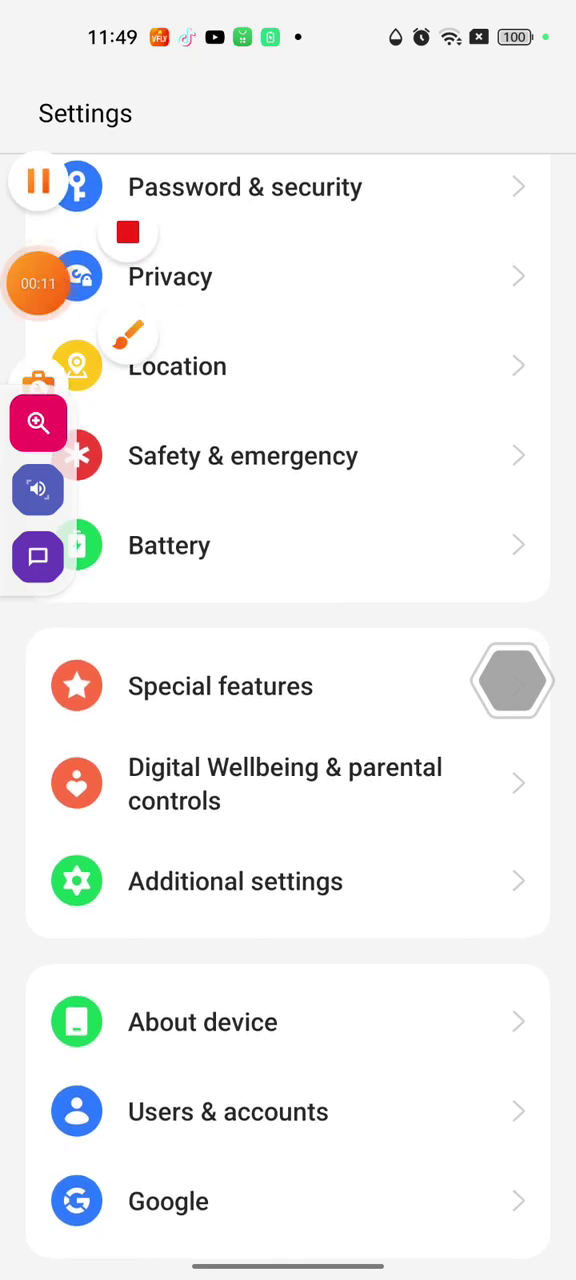
click(128, 336)
drag(40, 850, 60, 900)
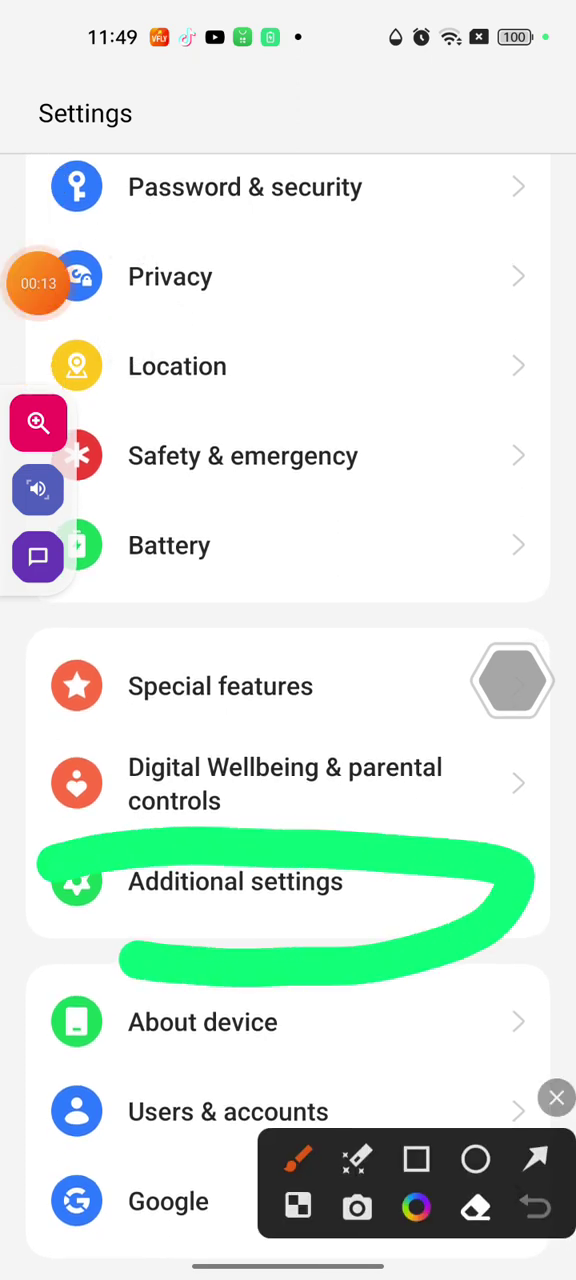
mouse_move(147, 425)
mouse_down()
mouse_move(290, 775)
mouse_move(466, 250)
mouse_up()
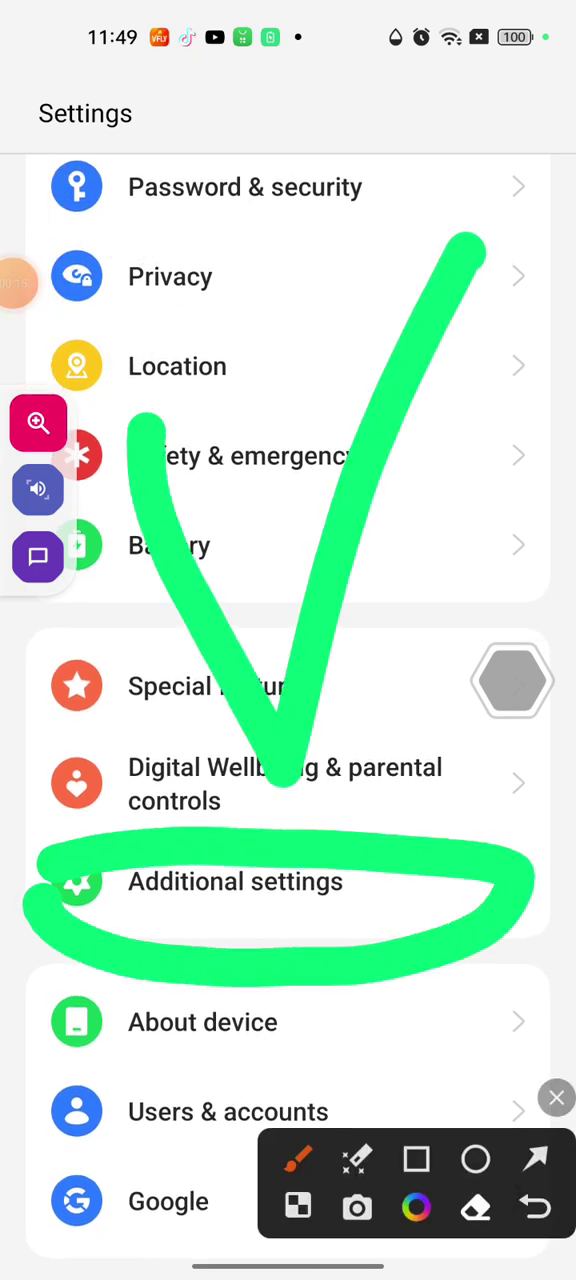
click(556, 1098)
click(235, 881)
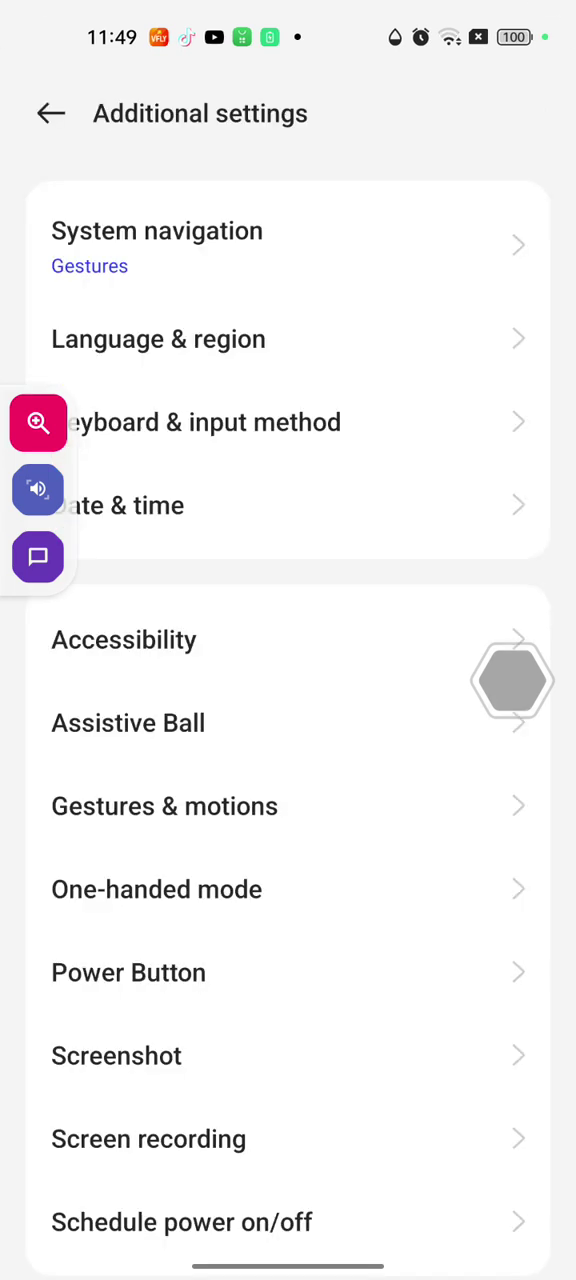
Go back from Additional settings to the main list and open Special features.
click(50, 113)
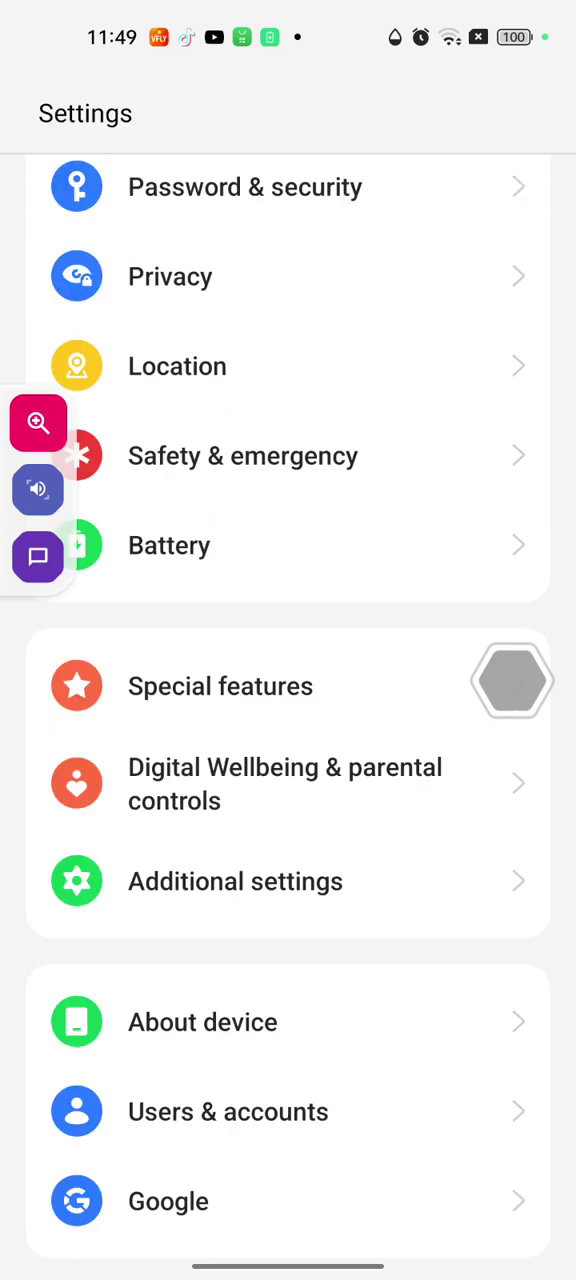
click(12, 283)
click(128, 338)
mouse_move(2, 700)
mouse_down()
mouse_move(480, 690)
mouse_move(54, 660)
mouse_up()
click(54, 646)
drag(220, 340, 520, 200)
drag(80, 880, 250, 960)
drag(160, 830, 290, 910)
click(556, 1098)
click(220, 686)
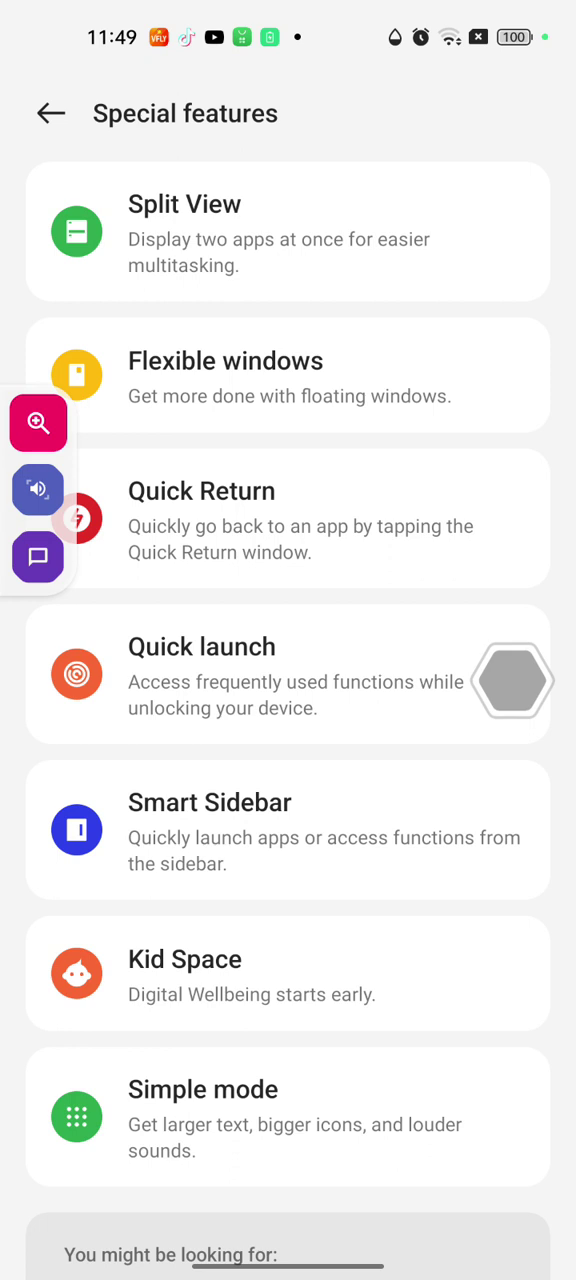
Return to the main settings list and head back toward Special features.
drag(38, 490, 10, 660)
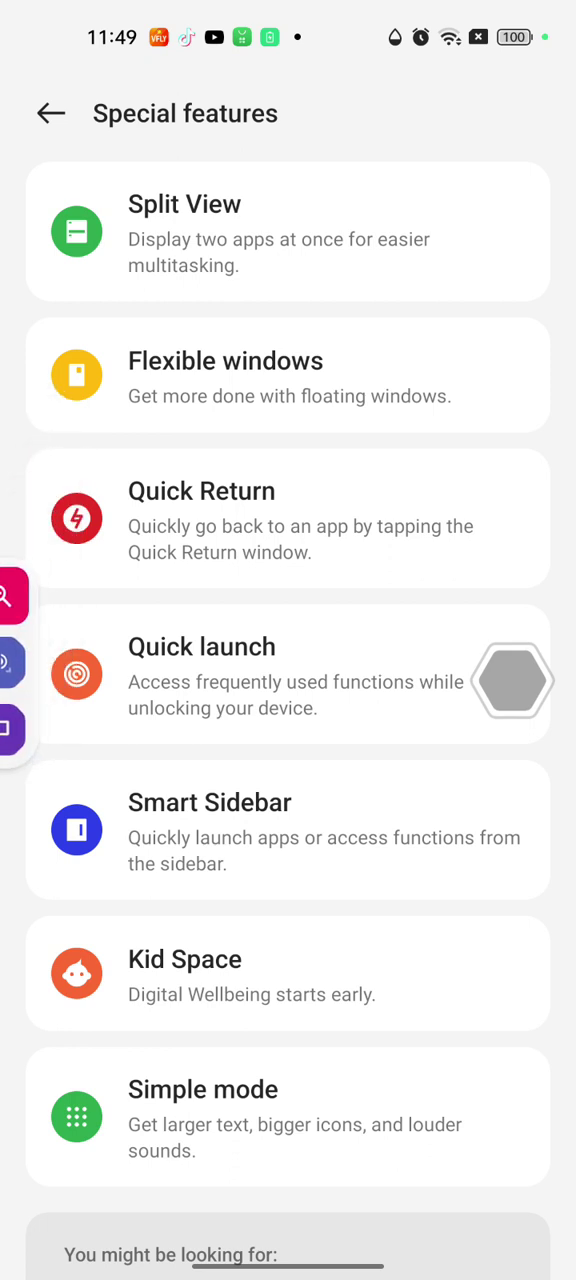
click(50, 113)
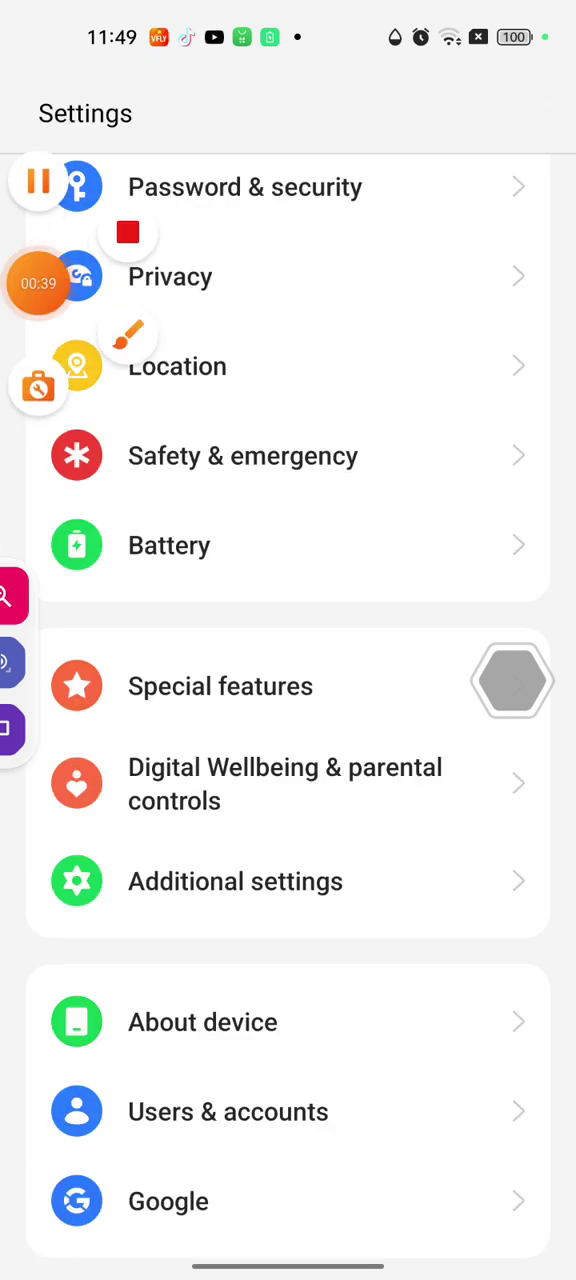
click(128, 338)
Open Kid Space from Special features and get started on the app-selection step.
click(556, 1098)
click(220, 686)
click(288, 975)
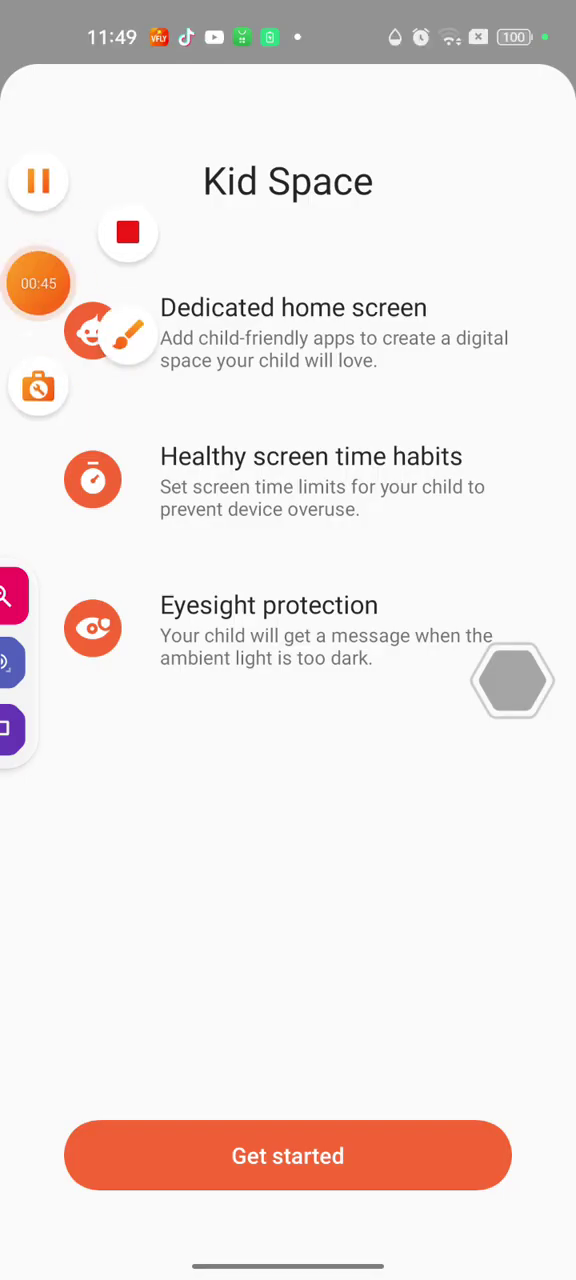
click(128, 338)
drag(100, 1100, 200, 1230)
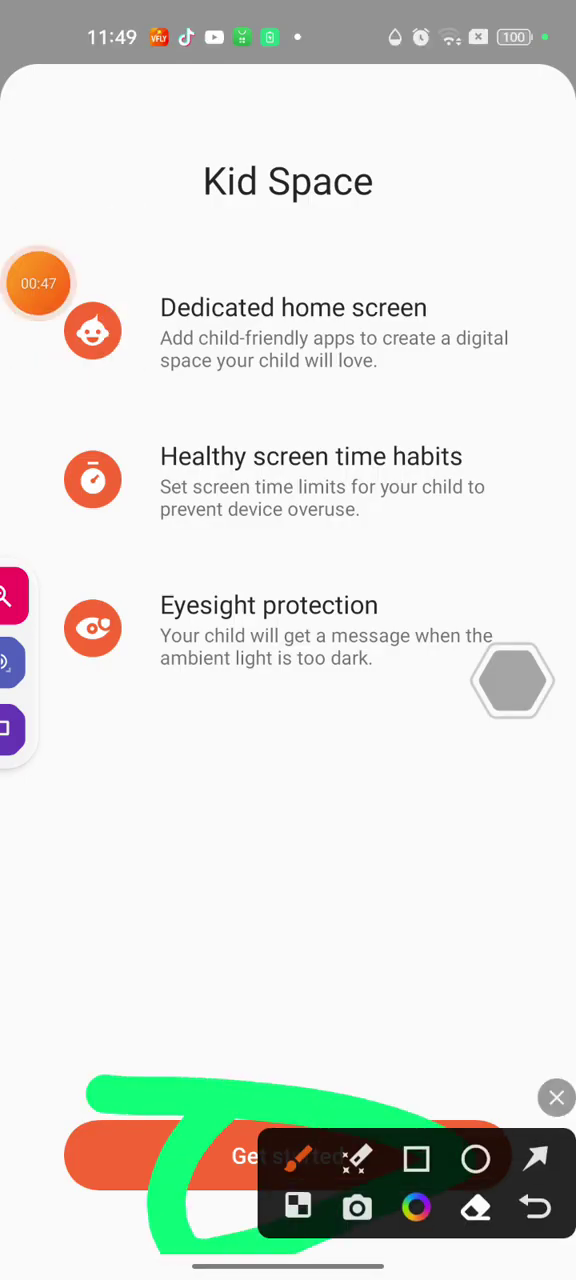
click(556, 1098)
click(18, 284)
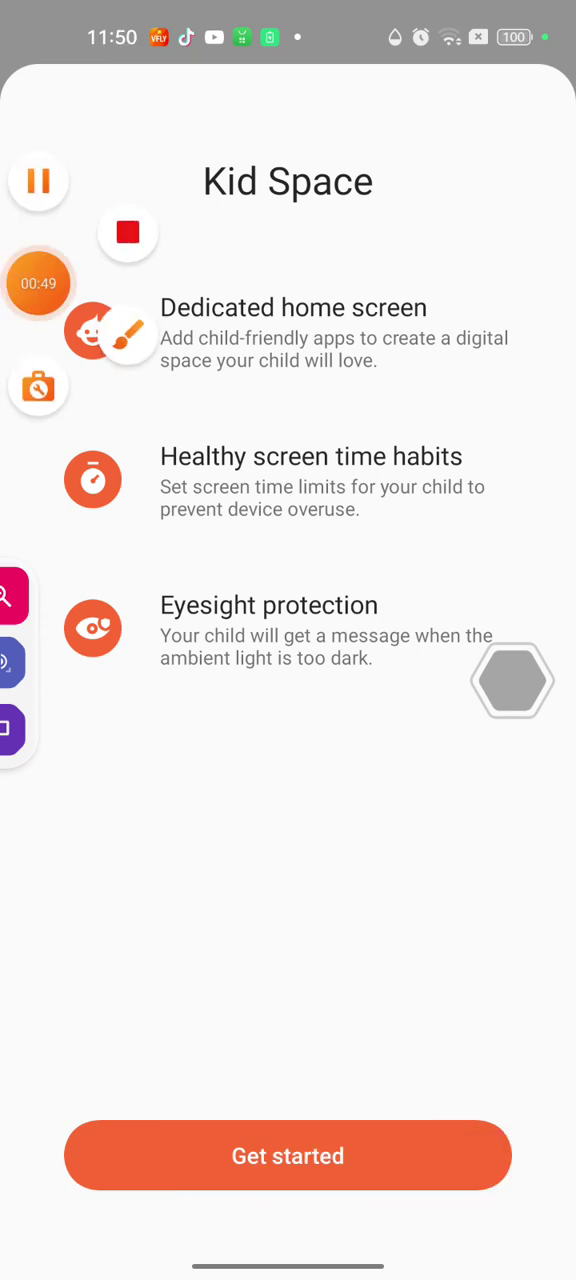
click(128, 338)
mouse_move(290, 488)
mouse_down()
mouse_move(280, 650)
mouse_move(210, 560)
mouse_up()
drag(400, 430, 380, 520)
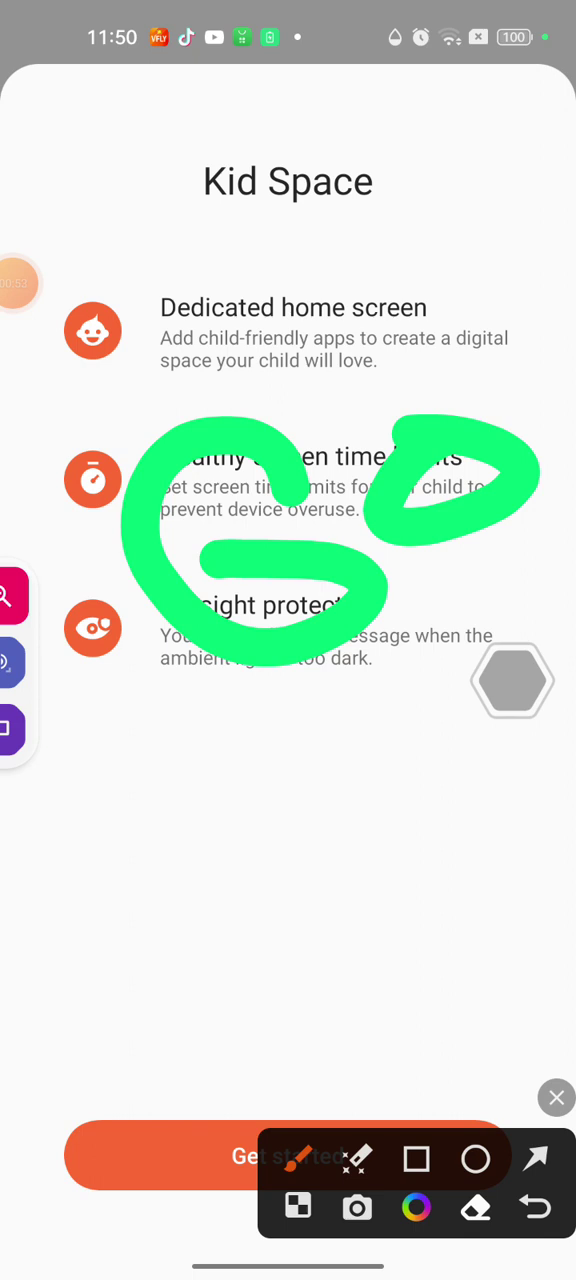
click(556, 1098)
Begin Kid Space setup, allow Argon and XRecorder, then clear and close the search.
click(288, 1156)
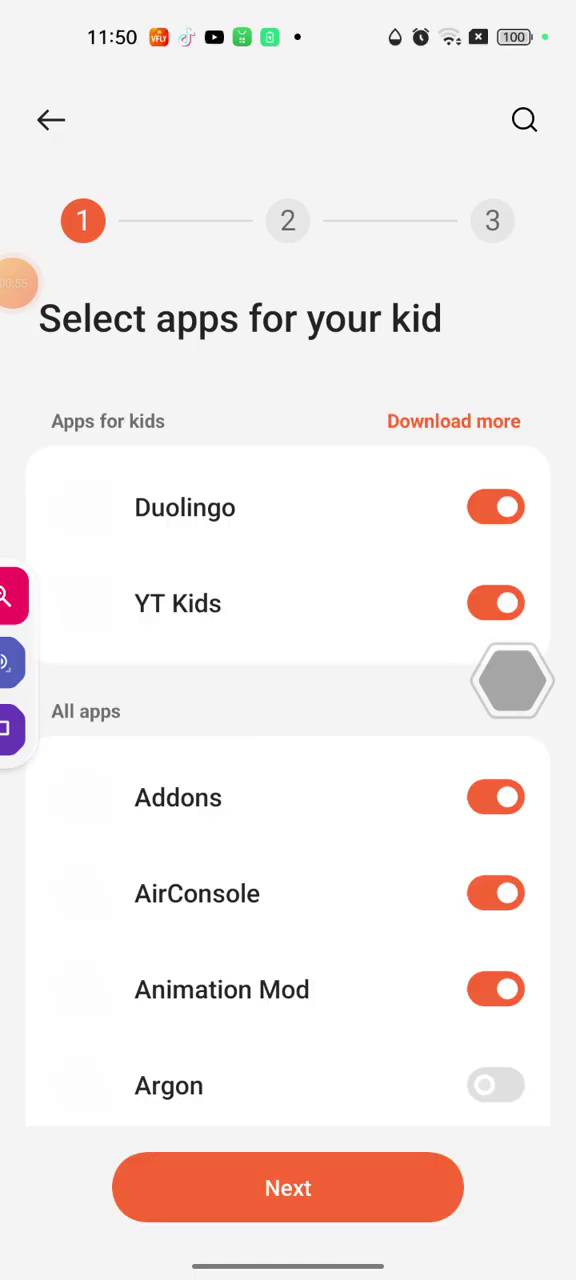
click(495, 1085)
scroll(288, 800, down, 3)
click(495, 1060)
click(524, 120)
text(XR)
click(509, 209)
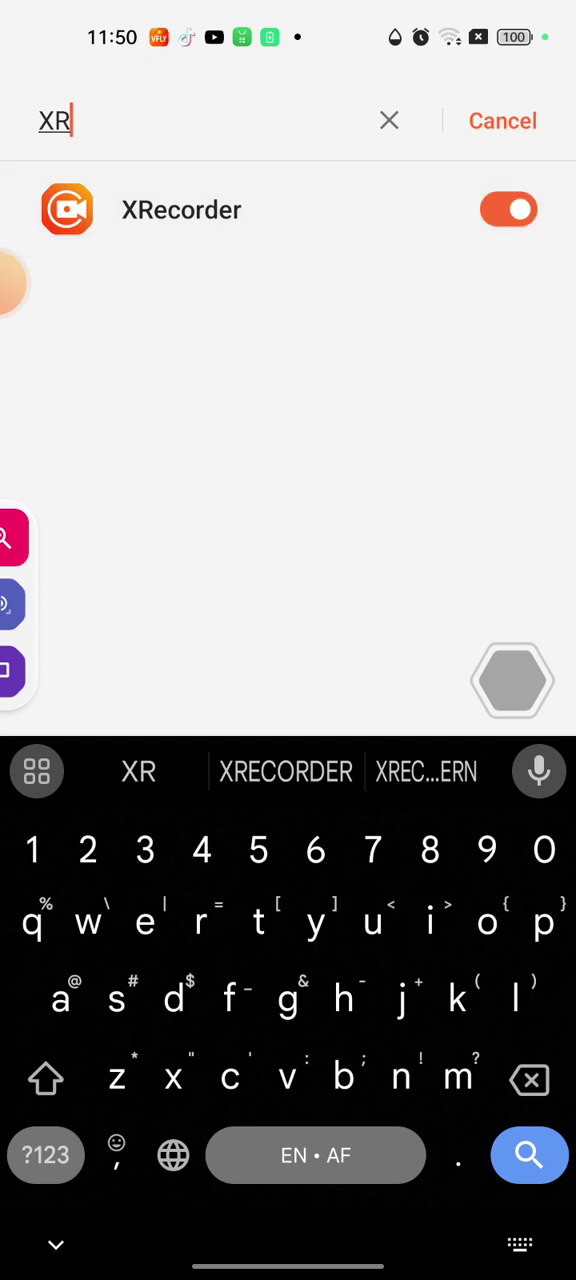
key(BackSpace)
key(BackSpace)
text(Yo)
key(BackSpace)
key(BackSpace)
click(46, 1078)
text(Play)
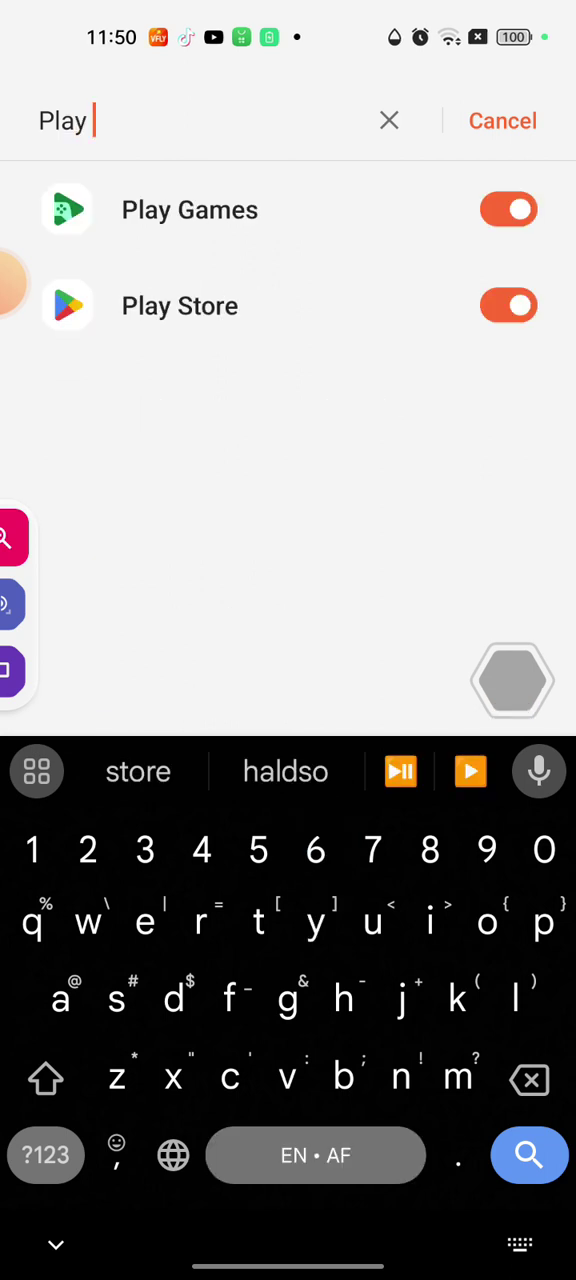
click(389, 120)
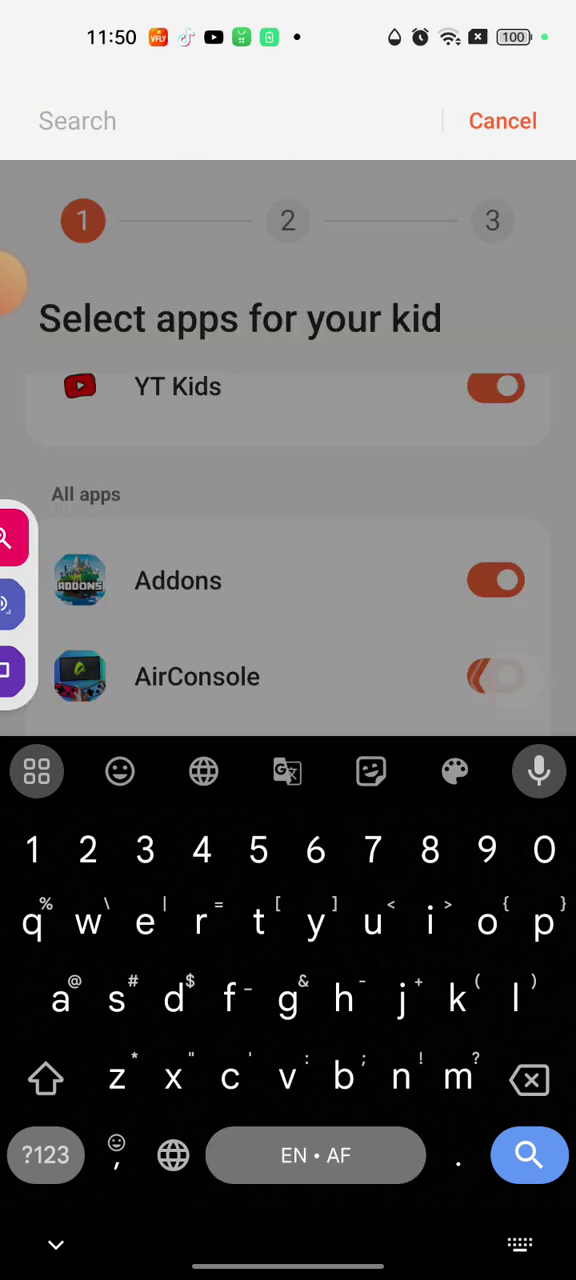
click(503, 120)
scroll(288, 800, down, 5)
scroll(288, 800, down, 5)
scroll(288, 800, down, 5)
scroll(288, 800, down, 5)
scroll(288, 800, up, 5)
scroll(288, 800, up, 3)
scroll(288, 800, up, 1)
scroll(288, 800, down, 5)
scroll(288, 800, down, 3)
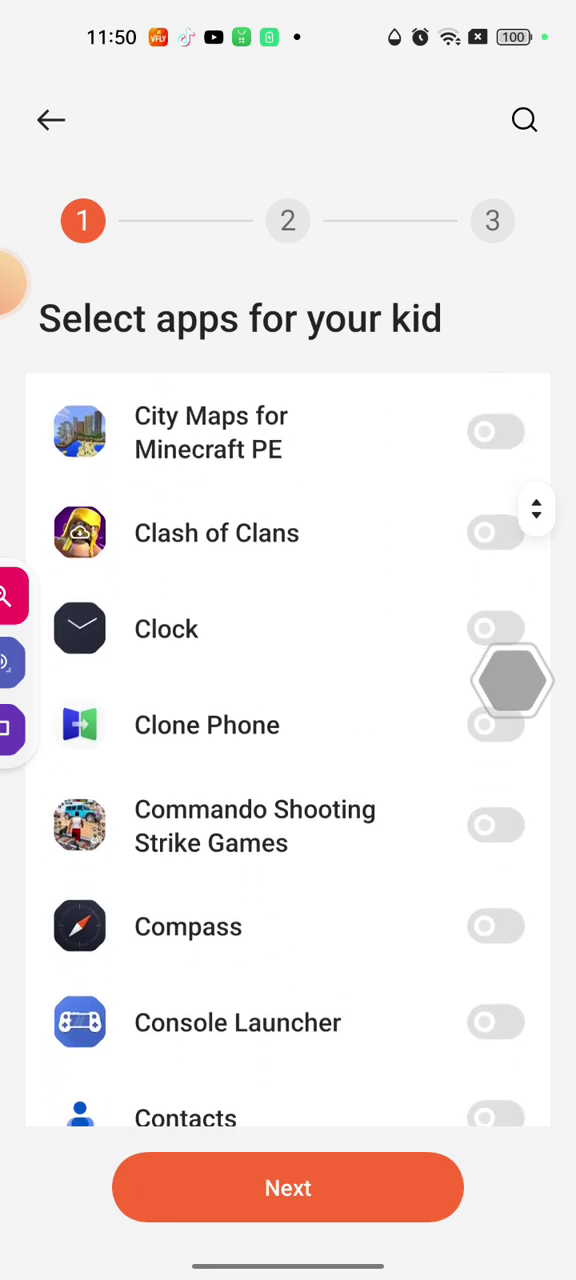
Allow Commando Shooting Strike Games, Compass, Console Launcher and Contacts in Kid Space.
click(496, 825)
click(496, 926)
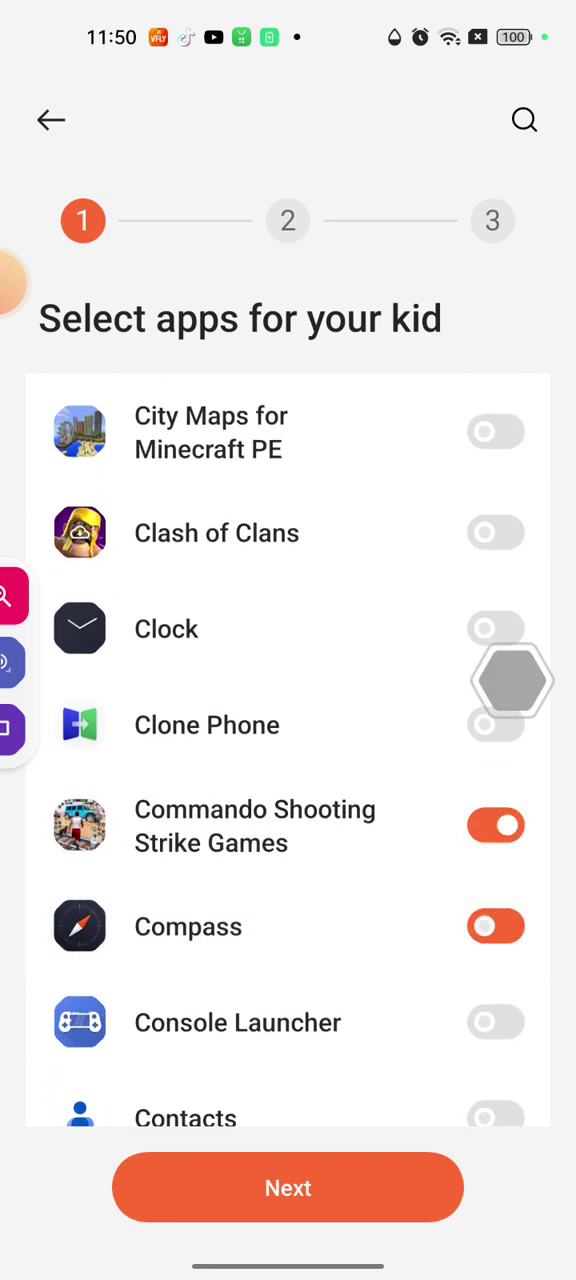
click(496, 1022)
click(496, 926)
scroll(288, 800, down, 2)
scroll(288, 800, up, 1)
click(496, 958)
scroll(288, 800, down, 3)
scroll(288, 800, down, 1)
Search 'Ph' and allow Phone, Phone Manager and both Photos apps.
click(524, 120)
click(46, 1080)
text(Ph)
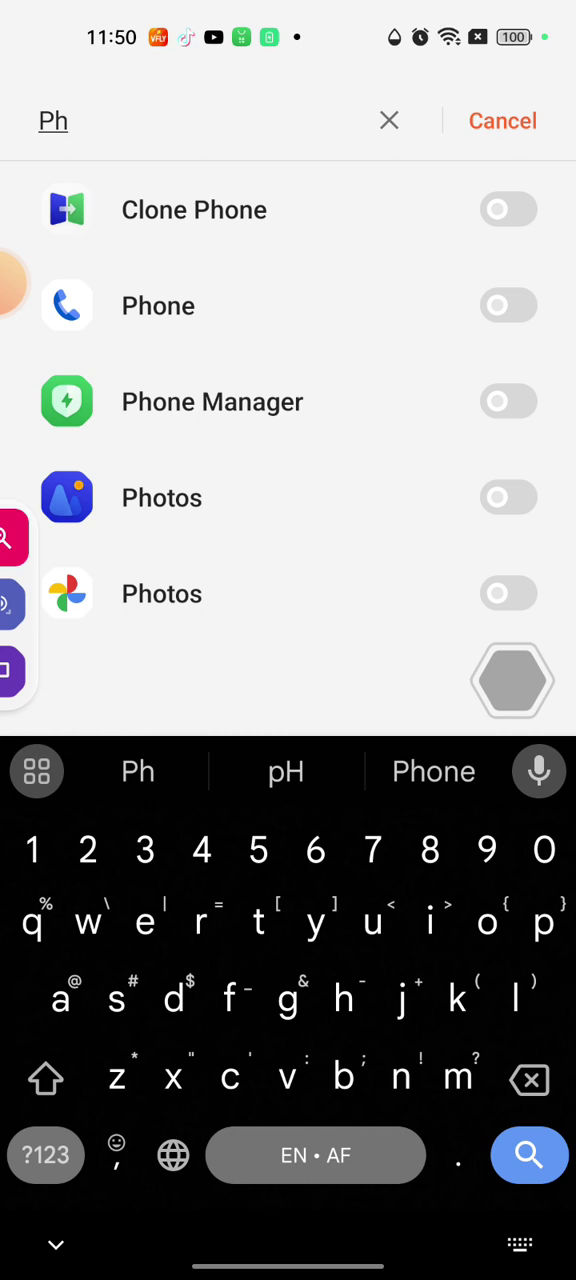
click(509, 498)
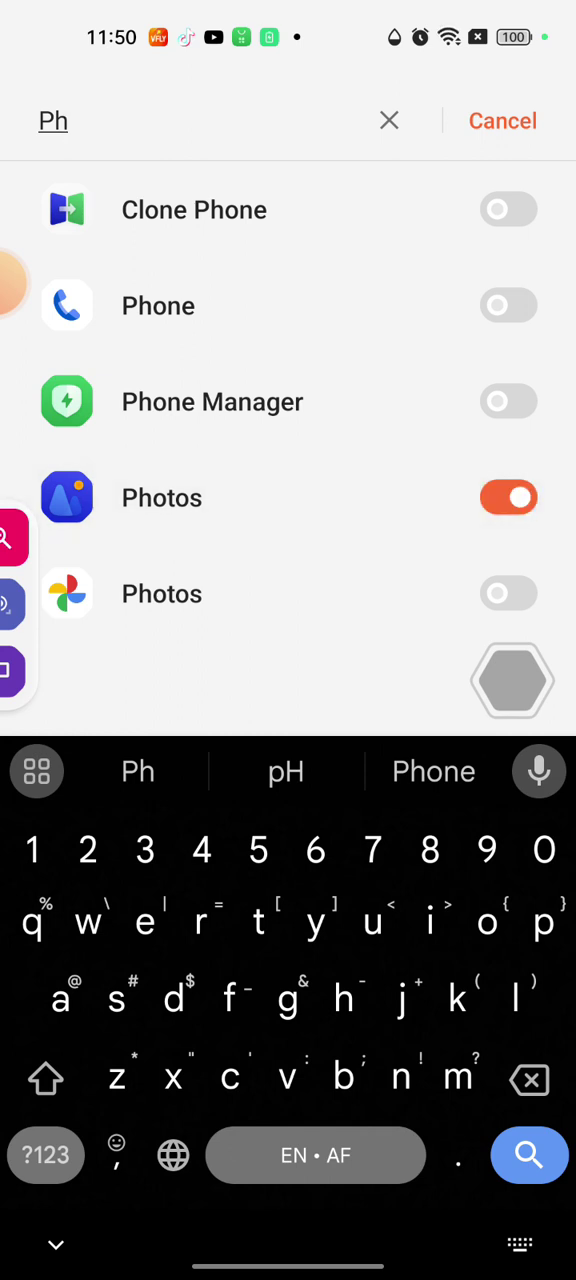
click(509, 306)
click(509, 402)
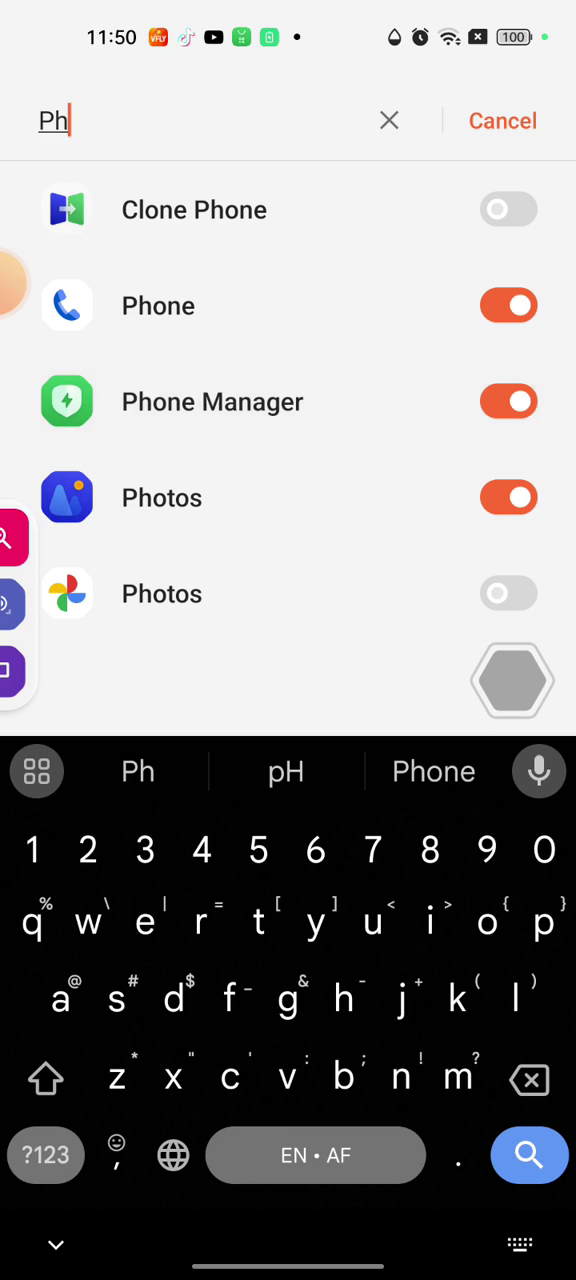
click(509, 594)
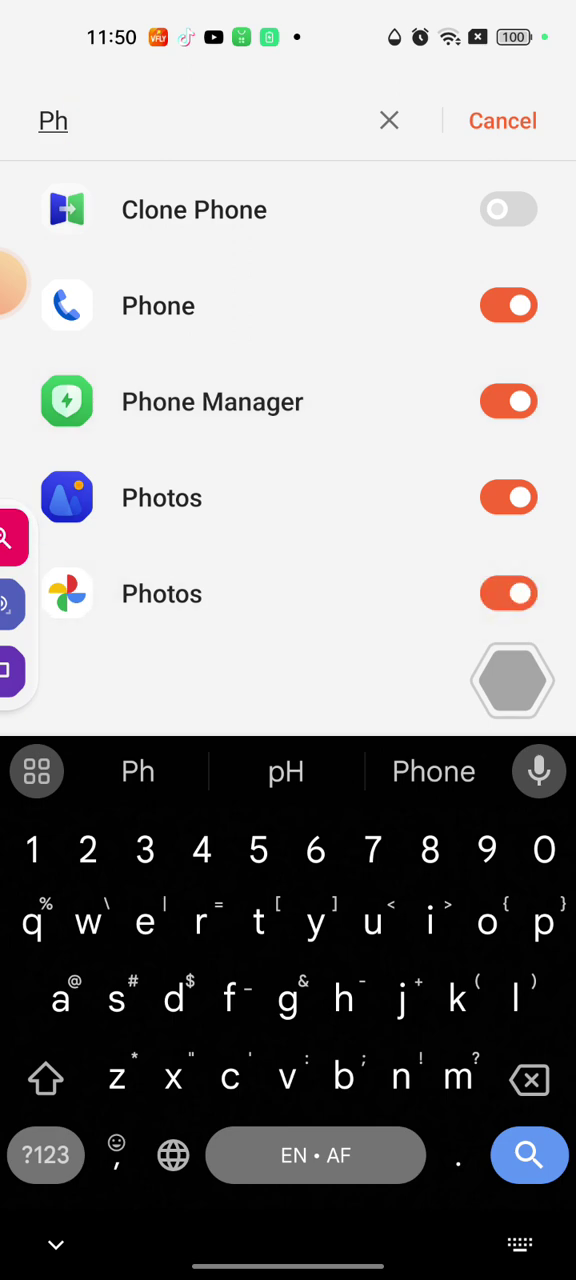
Allow Hello Neighbor and Hello Neighbor: Nicky's Diaries, then advance to eyesight protection.
click(503, 120)
scroll(288, 750, down, 5)
scroll(288, 750, down, 5)
scroll(288, 750, up, 2)
scroll(288, 750, up, 5)
scroll(288, 750, up, 1)
scroll(288, 750, down, 1)
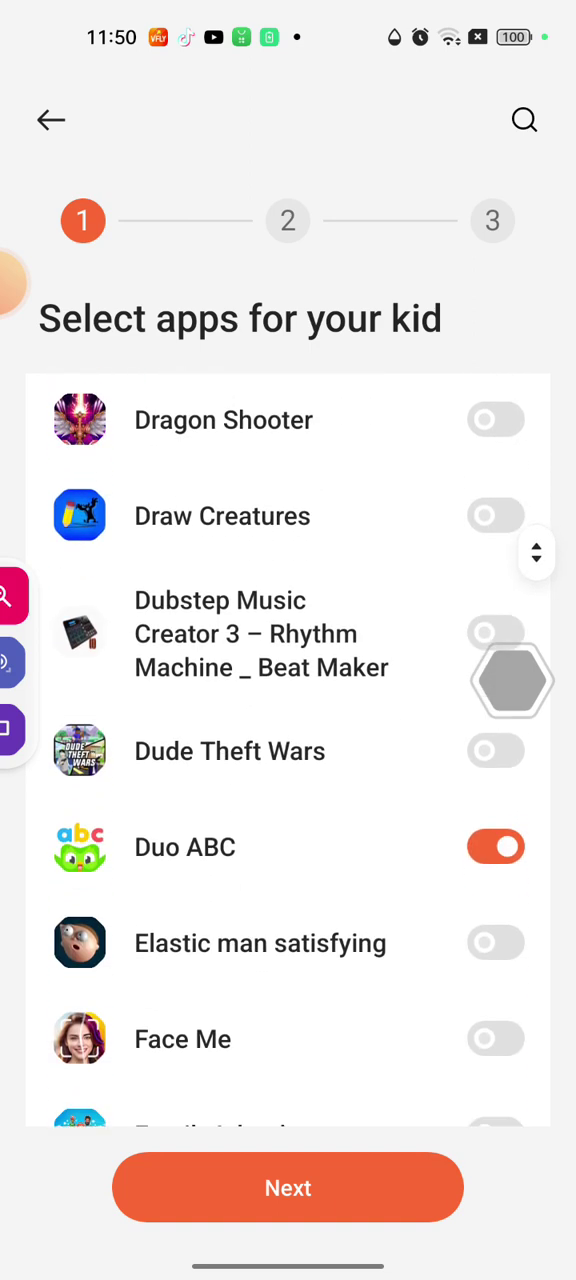
scroll(288, 750, down, 3)
scroll(288, 750, down, 2)
scroll(288, 750, down, 2)
scroll(288, 750, down, 2)
scroll(288, 750, down, 2)
scroll(288, 750, down, 3)
scroll(288, 750, down, 2)
scroll(288, 750, down, 1)
scroll(288, 750, down, 3)
scroll(288, 750, down, 2)
scroll(288, 750, down, 2)
scroll(288, 750, down, 1)
click(495, 632)
click(288, 532)
click(495, 532)
click(288, 1187)
click(288, 1187)
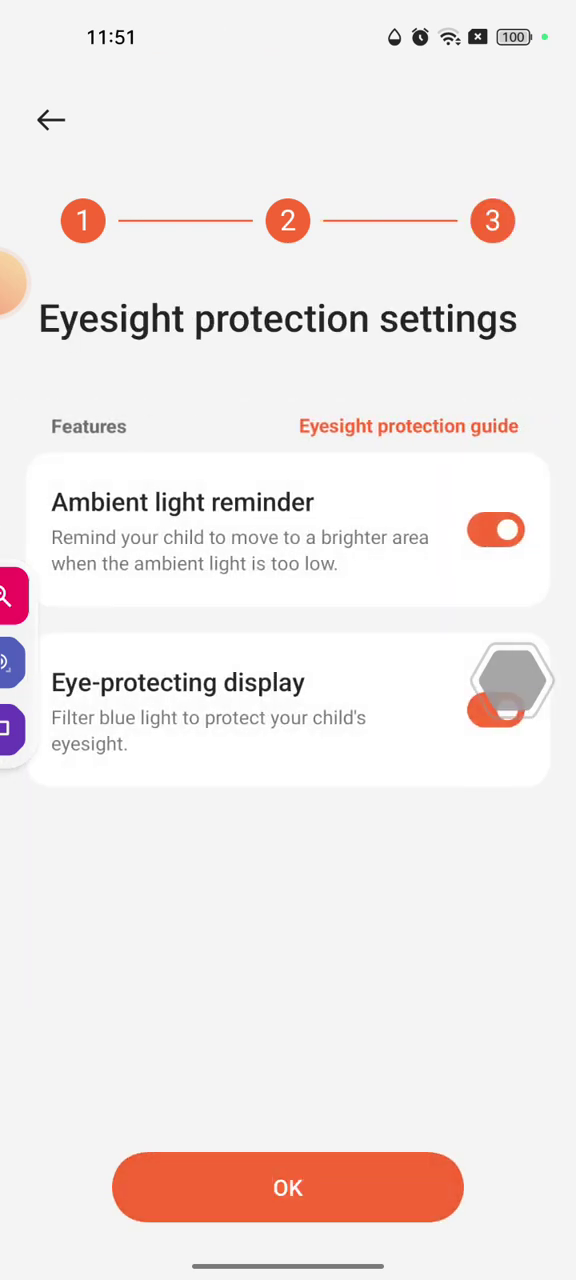
Confirm eyesight protection, dismiss the notification and tip prompts, and open the parental-controls menu.
click(288, 1187)
click(288, 696)
click(513, 218)
click(524, 107)
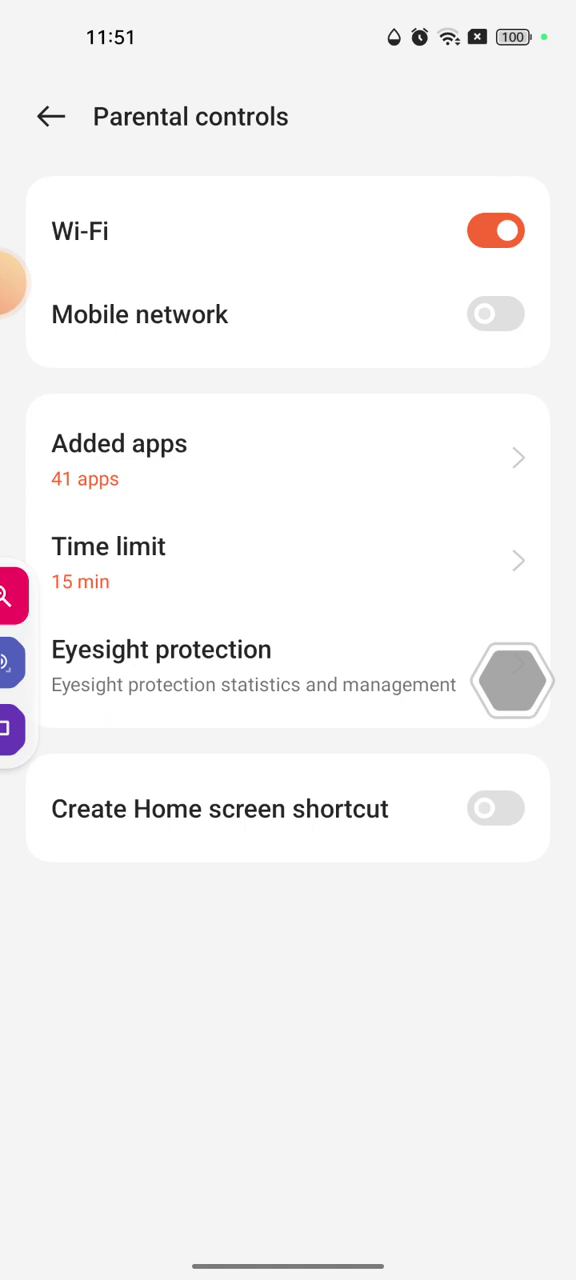
Allow mobile network, open Added apps, and remove Duolingo, YT Kids, Addons, AirConsole, Animation Mod, Argon.
click(495, 314)
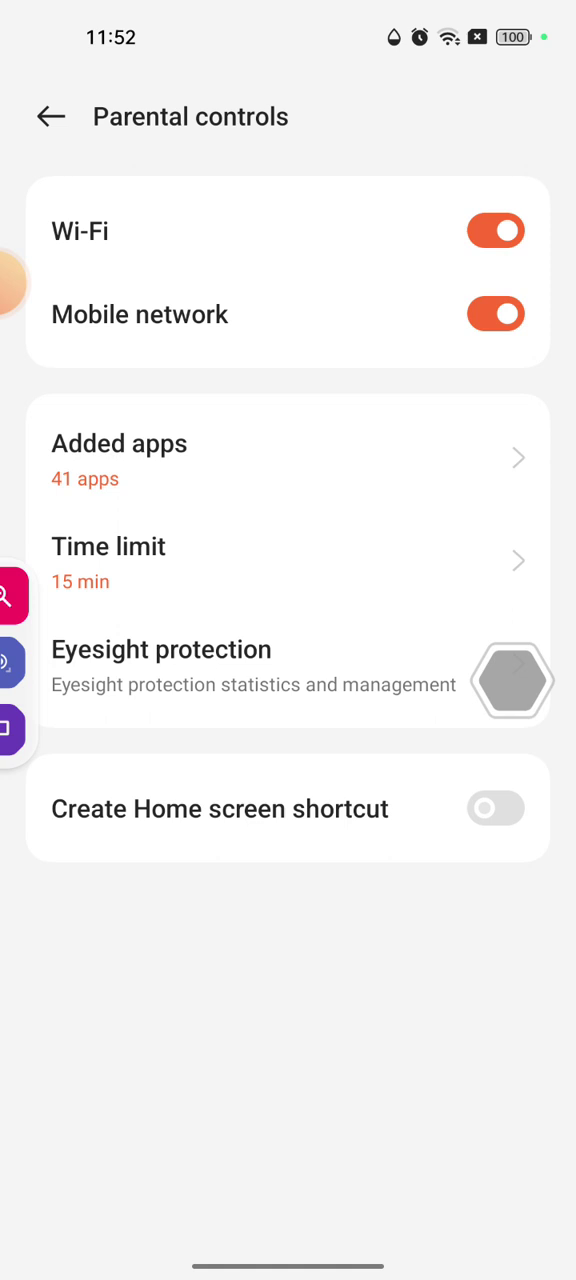
click(288, 459)
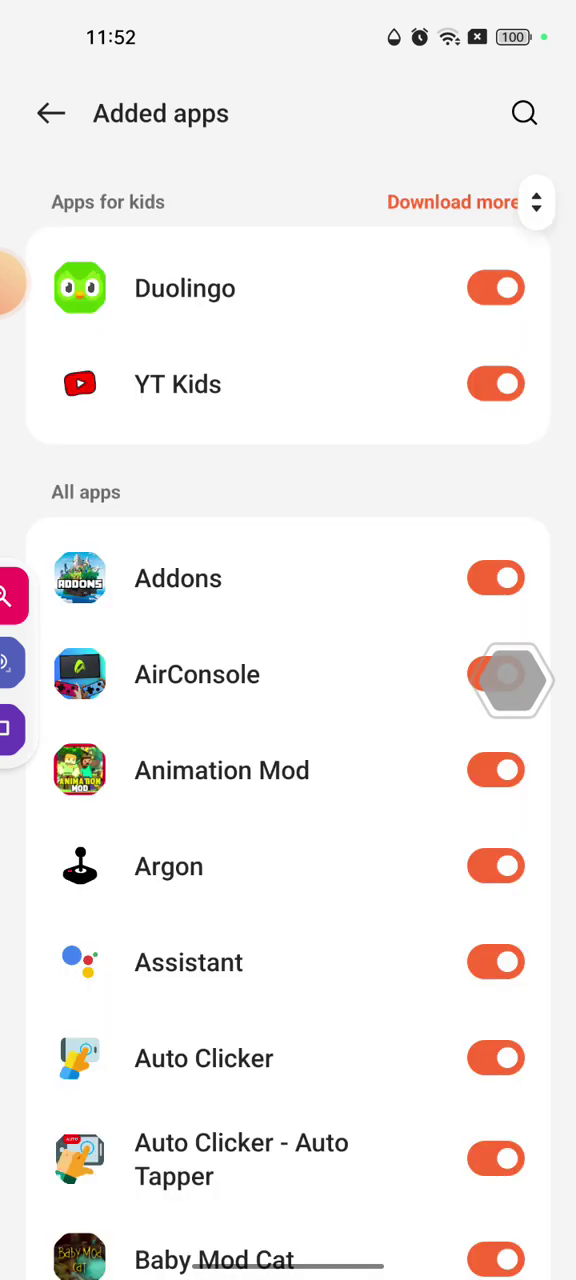
click(495, 288)
click(495, 384)
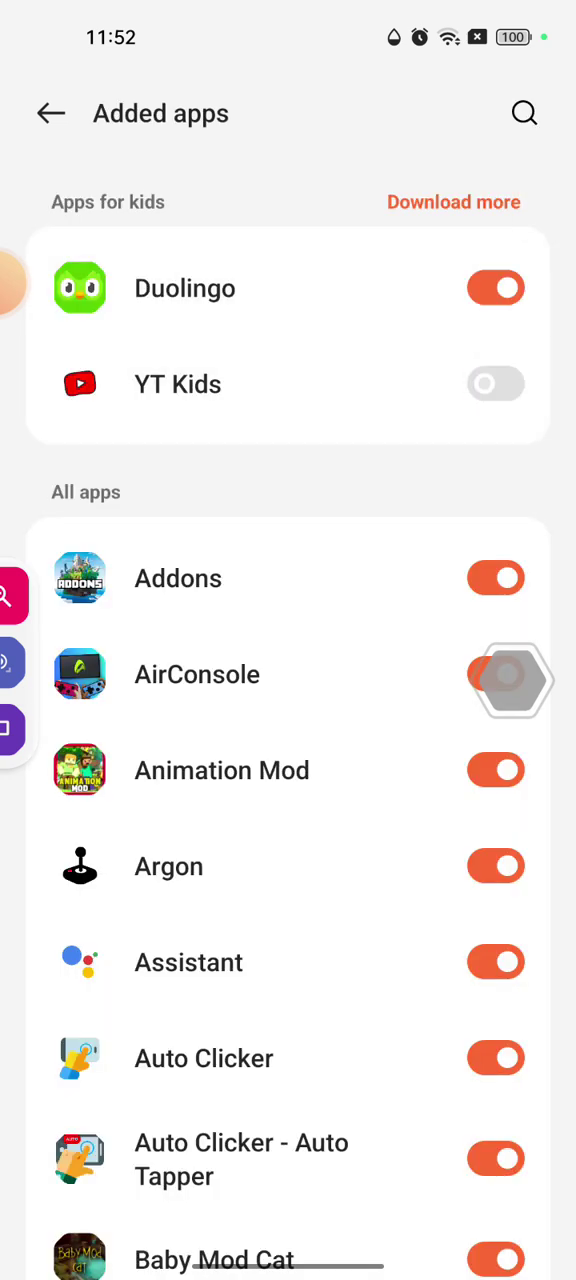
click(495, 578)
click(495, 674)
click(495, 770)
click(495, 866)
Remove Assistant, both Auto Clickers, Baby Mod Cat, Baby Panda, BeautyPlus, Blockman Crafter, Baubles, Booyah and others.
click(495, 962)
scroll(288, 800, down, 1)
click(495, 941)
scroll(288, 800, down, 1)
click(495, 990)
scroll(288, 800, down, 2)
click(495, 915)
click(495, 1016)
scroll(288, 800, down, 2)
click(495, 1213)
click(495, 1058)
click(495, 1154)
click(495, 866)
click(495, 1253)
scroll(288, 800, down, 2)
scroll(288, 800, up, 1)
click(495, 1025)
scroll(288, 800, down, 2)
scroll(288, 800, up, 1)
Remove Calculator, Calendar, Camera, ChickenGun, Chroma Toons App, Chat Translator and Compass.
click(495, 1097)
click(495, 1192)
click(495, 1000)
scroll(288, 800, down, 3)
scroll(288, 800, down, 1)
click(495, 884)
click(495, 981)
click(495, 789)
scroll(288, 800, down, 3)
scroll(288, 800, down, 2)
click(495, 1100)
Remove Commando Shooting Strike Games, Contacts, Console Launcher, Duo ABC, Free Fire, Games and Hello Neighbor.
click(495, 999)
scroll(288, 800, down, 2)
scroll(288, 800, down, 1)
click(495, 945)
click(495, 849)
scroll(288, 800, down, 2)
scroll(288, 800, down, 3)
scroll(288, 800, down, 1)
click(495, 681)
scroll(288, 800, down, 3)
scroll(288, 800, down, 2)
scroll(288, 700, up, 1)
click(495, 370)
click(495, 859)
scroll(288, 800, down, 3)
click(495, 829)
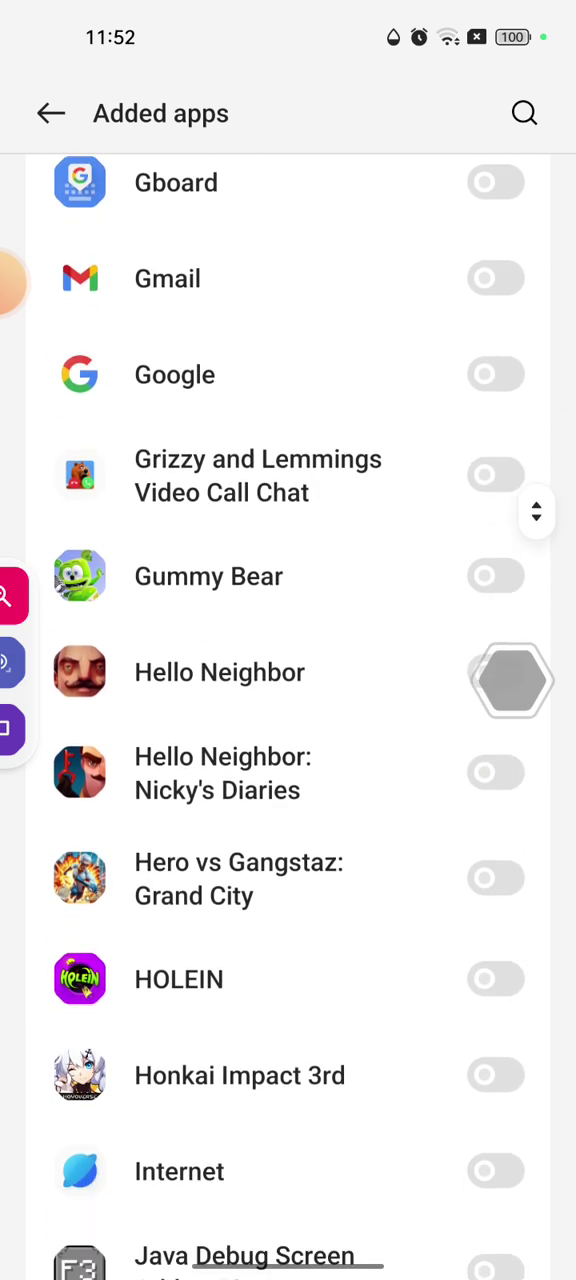
scroll(288, 700, down, 10)
scroll(288, 700, down, 10)
scroll(288, 700, down, 8)
scroll(288, 700, down, 8)
scroll(288, 700, down, 10)
scroll(288, 700, down, 5)
scroll(288, 700, up, 2)
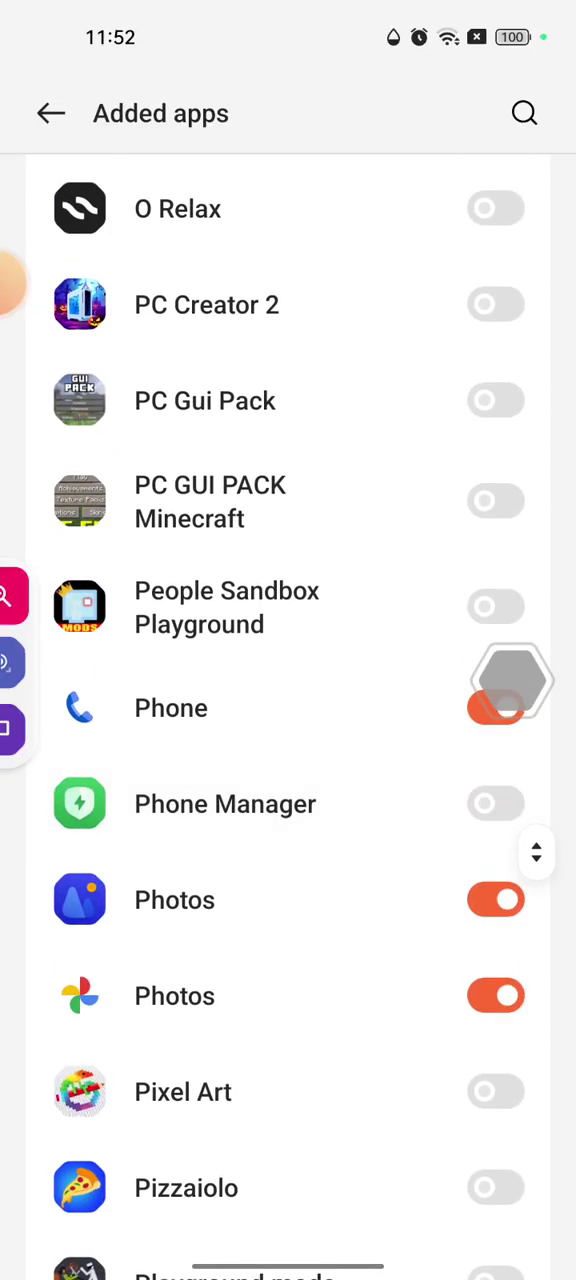
Remove the first Photos app, then return to the Parental controls page.
click(496, 900)
scroll(288, 700, down, 5)
scroll(288, 700, down, 1)
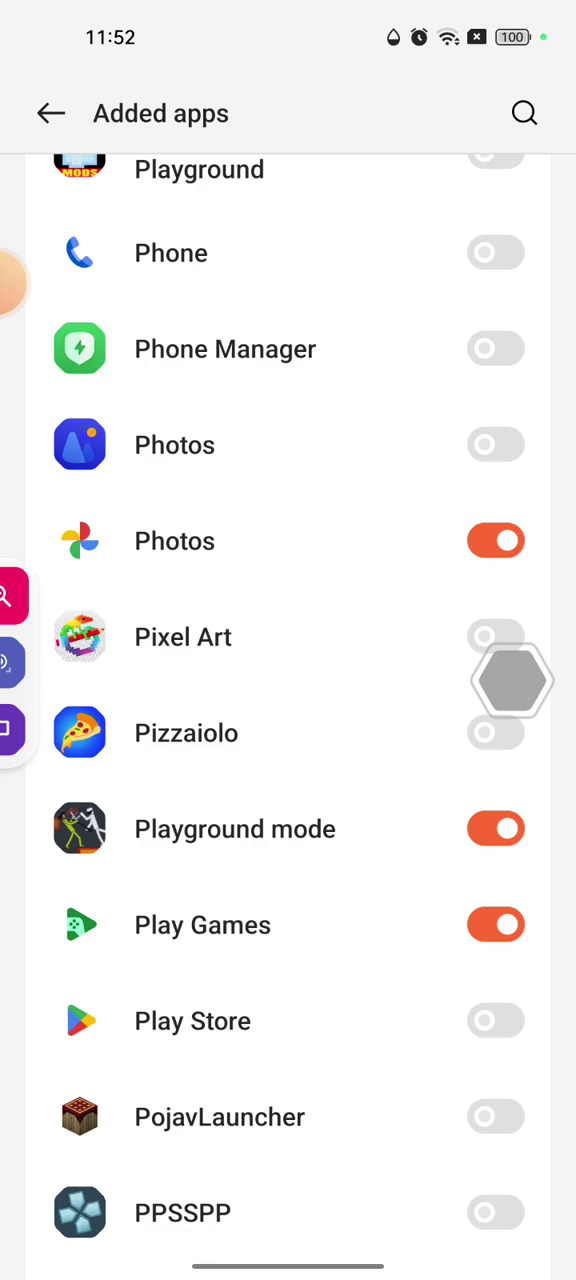
scroll(288, 700, up, 2)
scroll(288, 700, down, 10)
scroll(288, 700, down, 8)
scroll(288, 700, down, 8)
scroll(288, 700, down, 10)
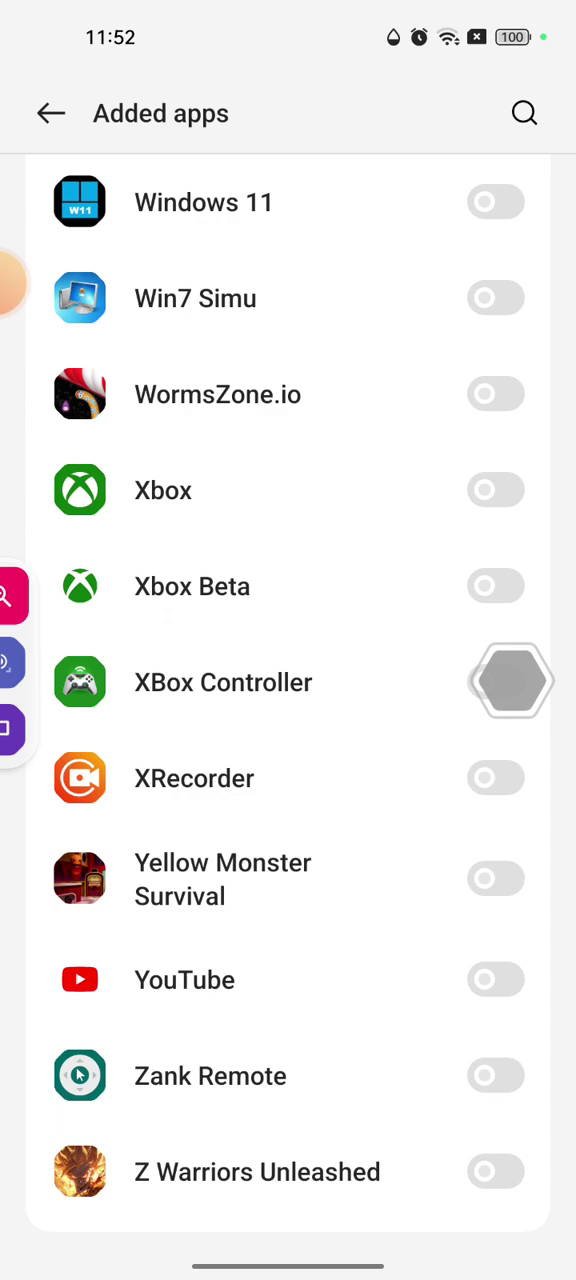
scroll(288, 700, up, 10)
scroll(288, 700, up, 8)
scroll(288, 700, up, 8)
scroll(288, 700, down, 3)
scroll(288, 700, down, 8)
scroll(288, 700, down, 6)
scroll(288, 700, down, 6)
scroll(288, 700, down, 1)
scroll(288, 700, up, 3)
scroll(288, 700, up, 5)
scroll(288, 700, up, 2)
scroll(288, 700, up, 4)
scroll(288, 700, up, 3)
scroll(288, 700, up, 5)
scroll(288, 700, up, 6)
scroll(288, 700, up, 8)
scroll(288, 700, up, 5)
scroll(288, 700, up, 3)
scroll(288, 700, up, 2)
scroll(288, 700, up, 2)
click(524, 113)
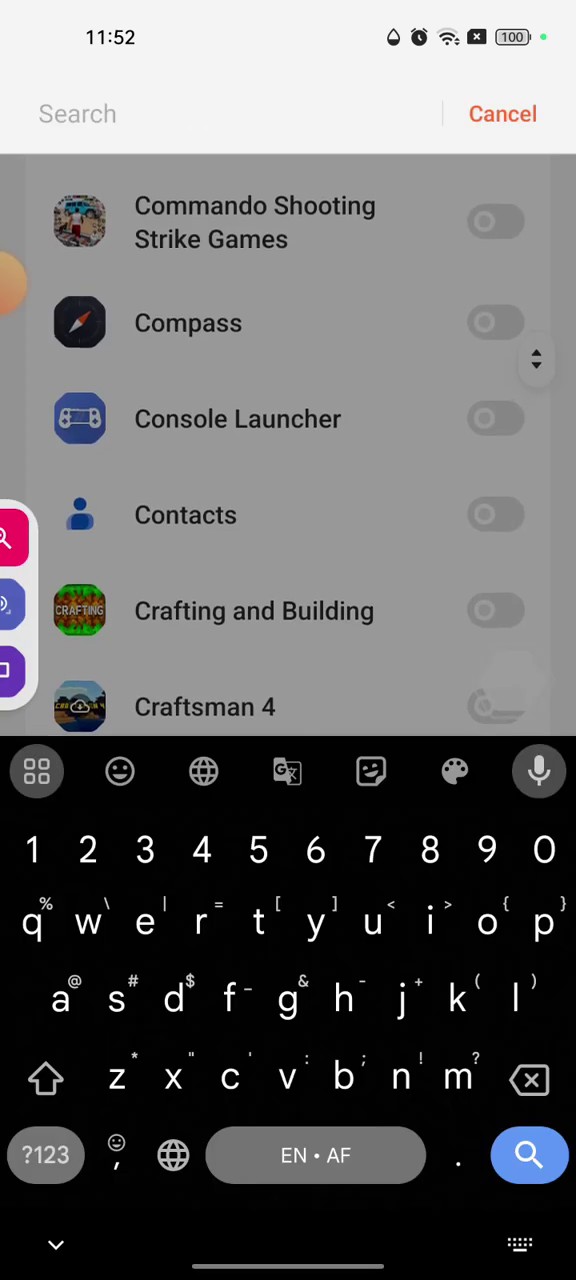
click(500, 113)
click(50, 113)
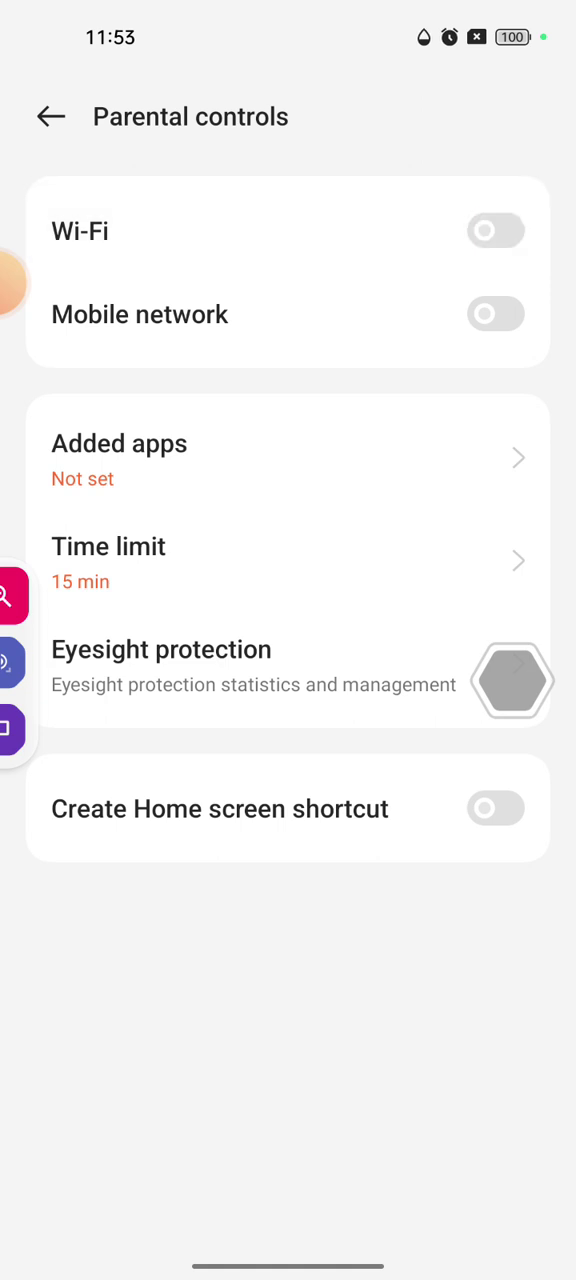
Turn on the Wi‑Fi and Mobile network toggles on the Parental controls page.
click(495, 231)
click(495, 314)
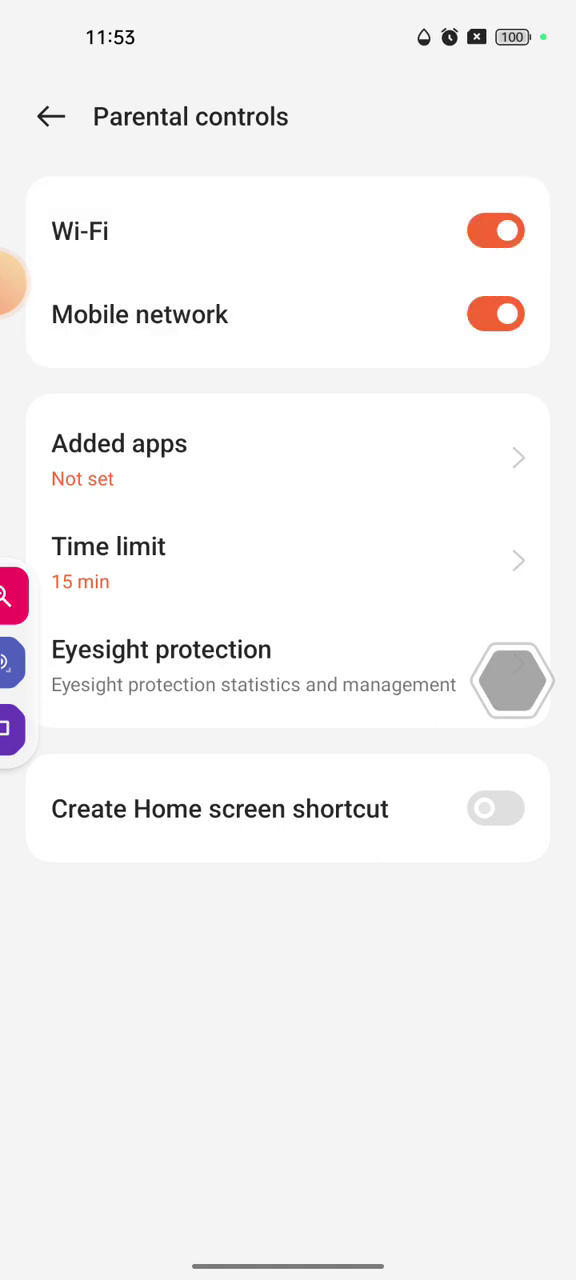